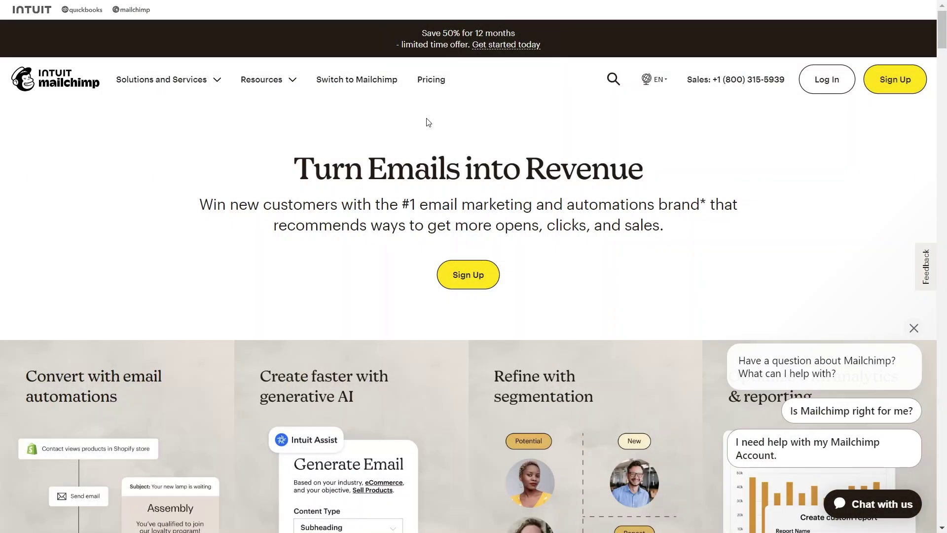
Step: Sign up for the Free marketing plan from the pricing page and activate the account through the confirmation email
click(899, 70)
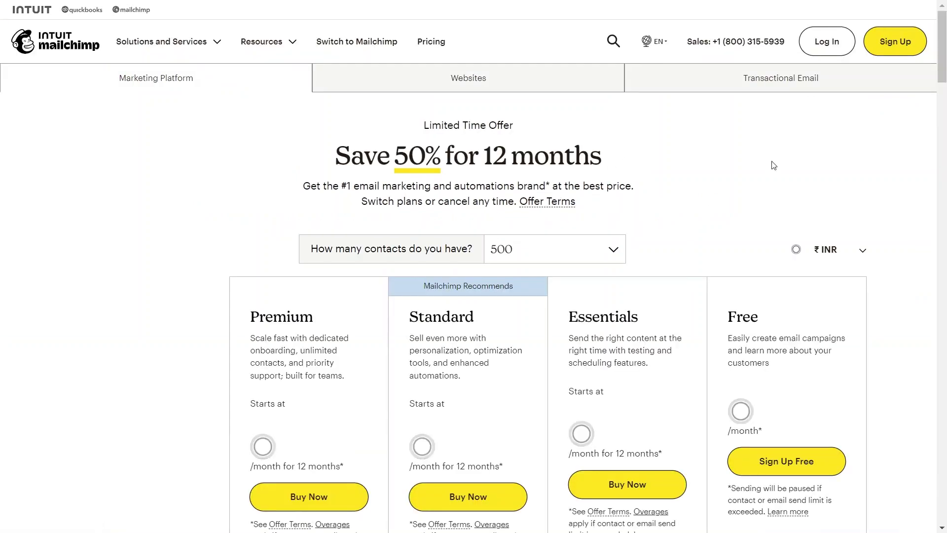
scroll(824, 183, down, 3)
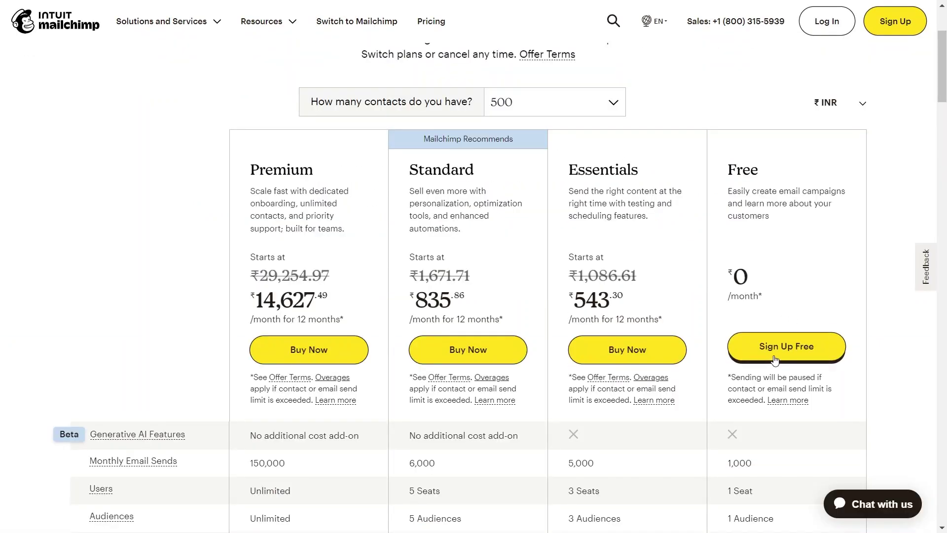
click(784, 351)
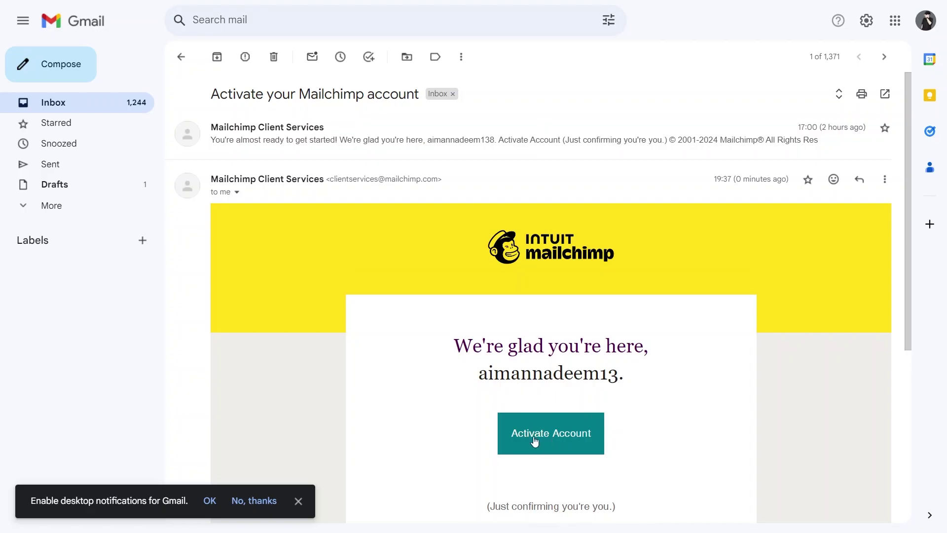
click(546, 439)
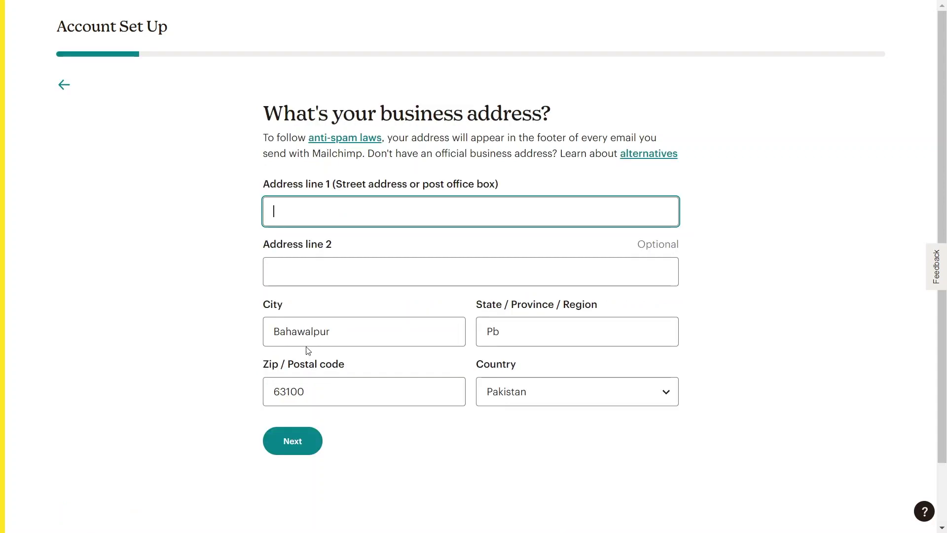
Step: Set the top goal to "Send emails people find helpful or entertaining" and mark Email templates as the most important feature
click(550, 256)
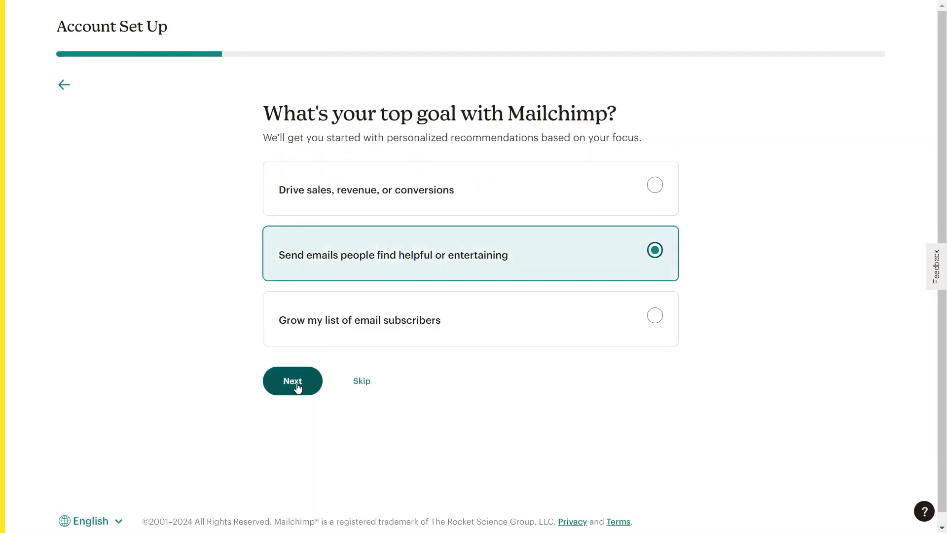
click(298, 384)
click(276, 202)
click(302, 347)
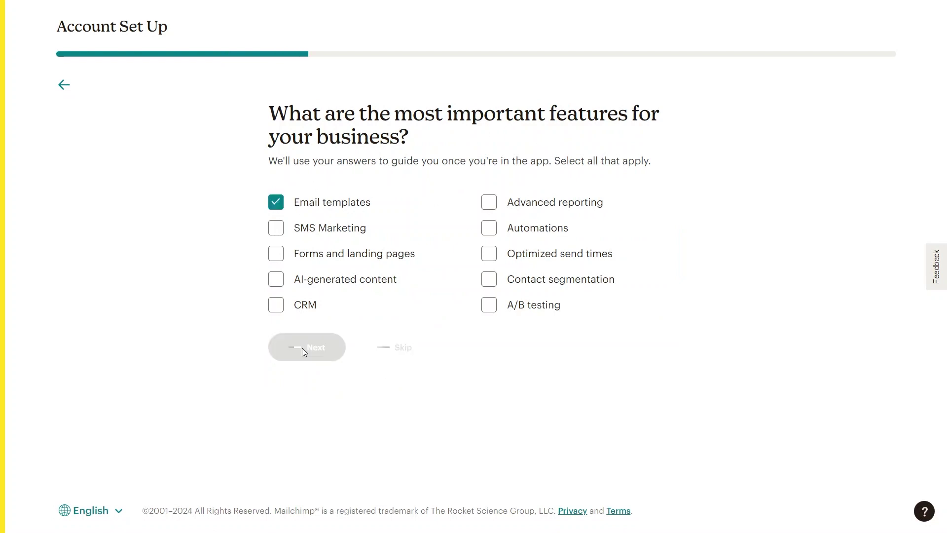
Step: Answer the email contacts question with the 501 - 1,500 range
click(370, 212)
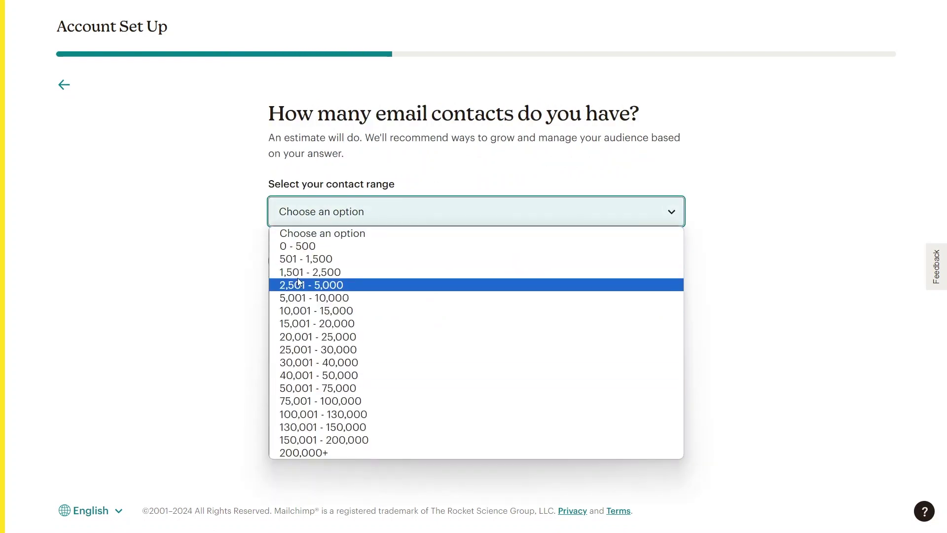
click(332, 258)
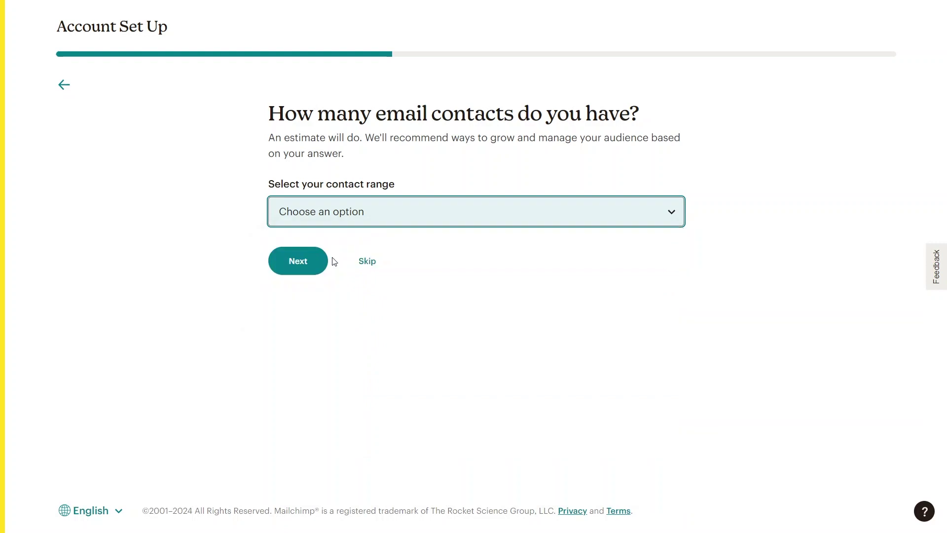
click(289, 263)
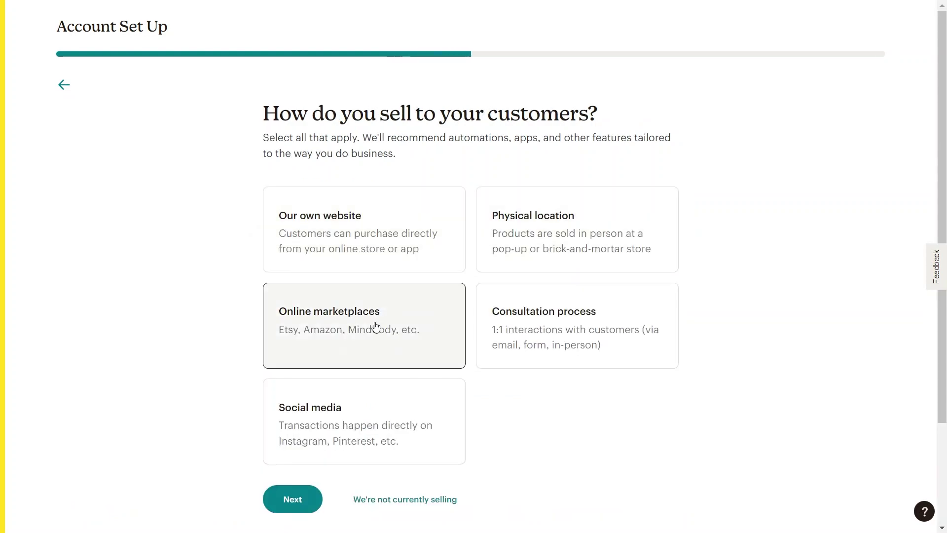
Step: State that the business is not currently selling and continue with the Free plan
click(421, 504)
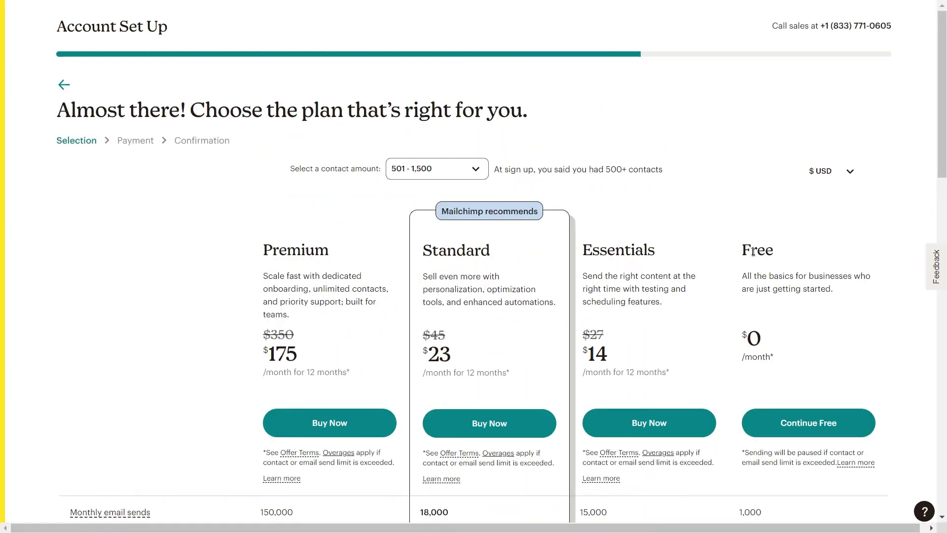
click(817, 425)
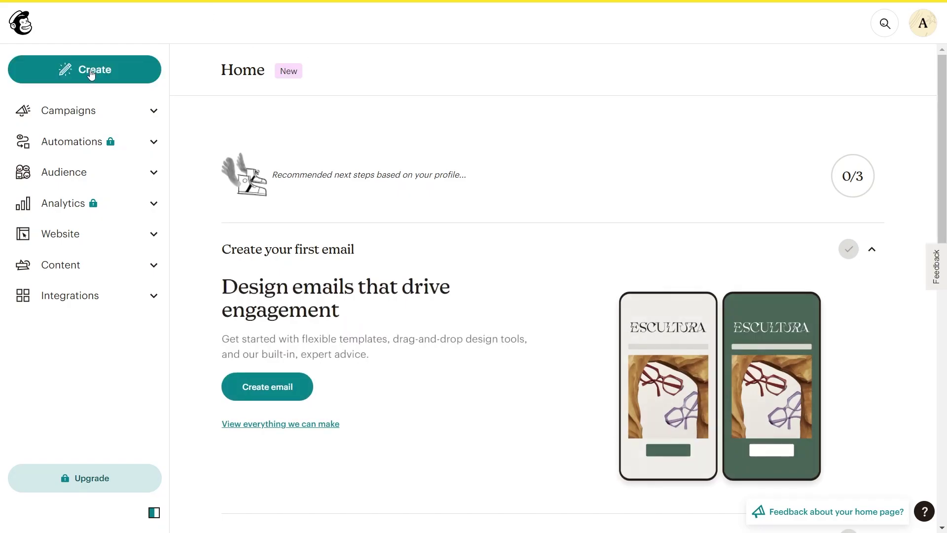
Step: Create a new email template named "project 1" based on the Minimal design
click(87, 73)
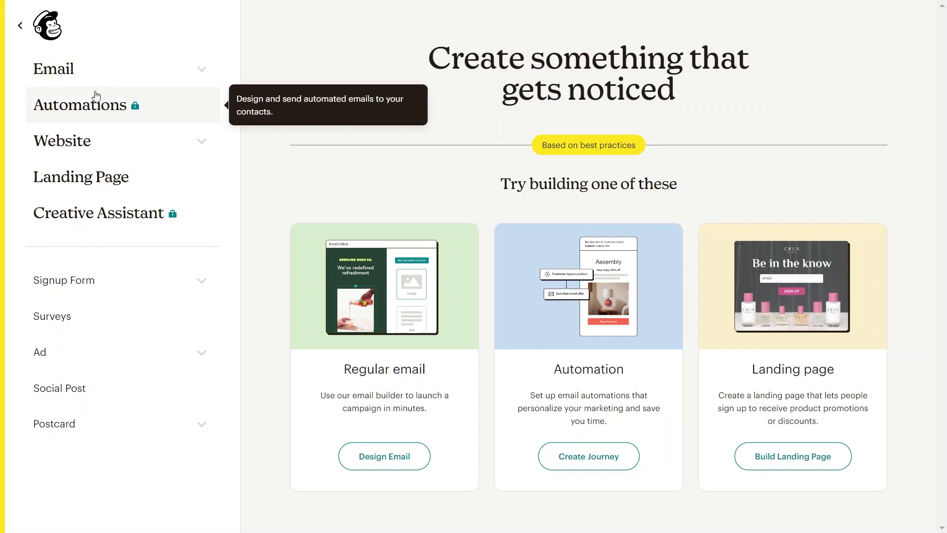
click(133, 79)
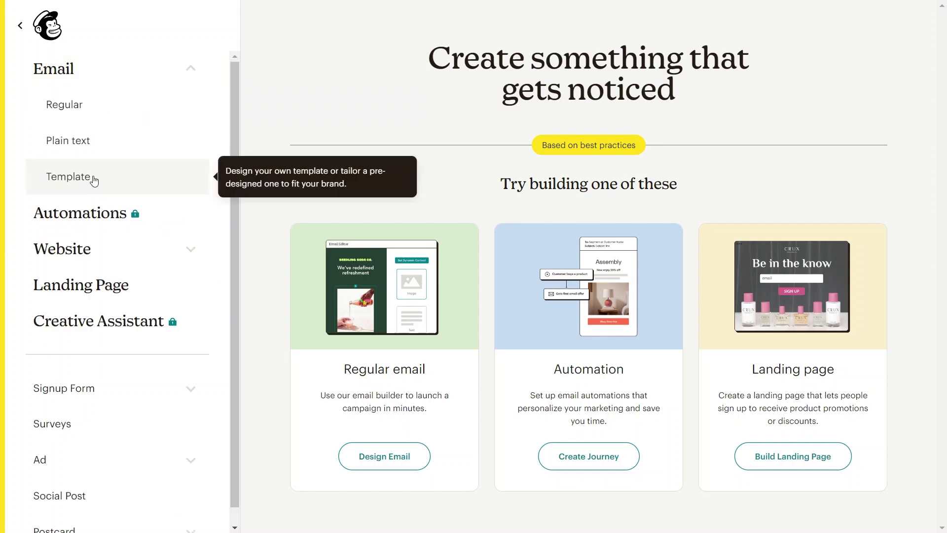
click(68, 178)
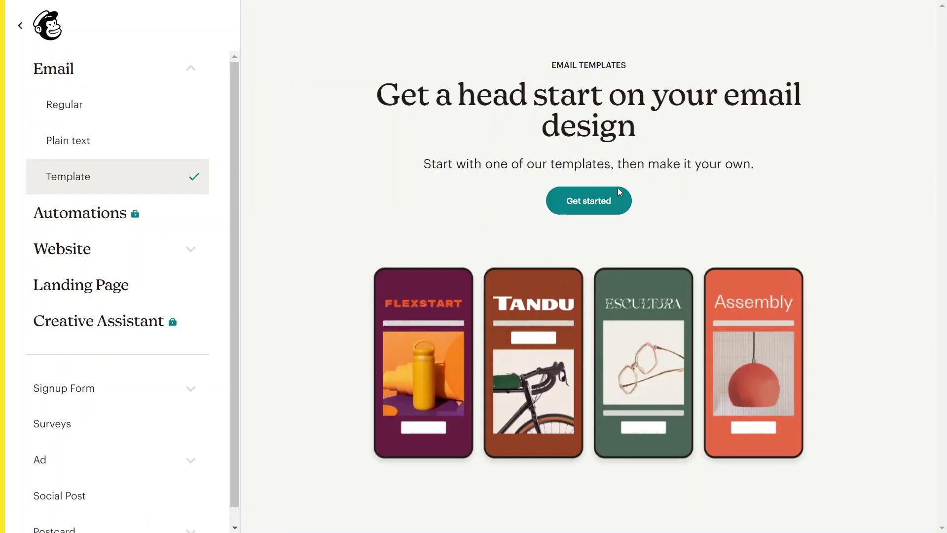
click(588, 209)
mouse_move(942, 22)
mouse_down()
mouse_move(943, 101)
mouse_move(944, 17)
mouse_up()
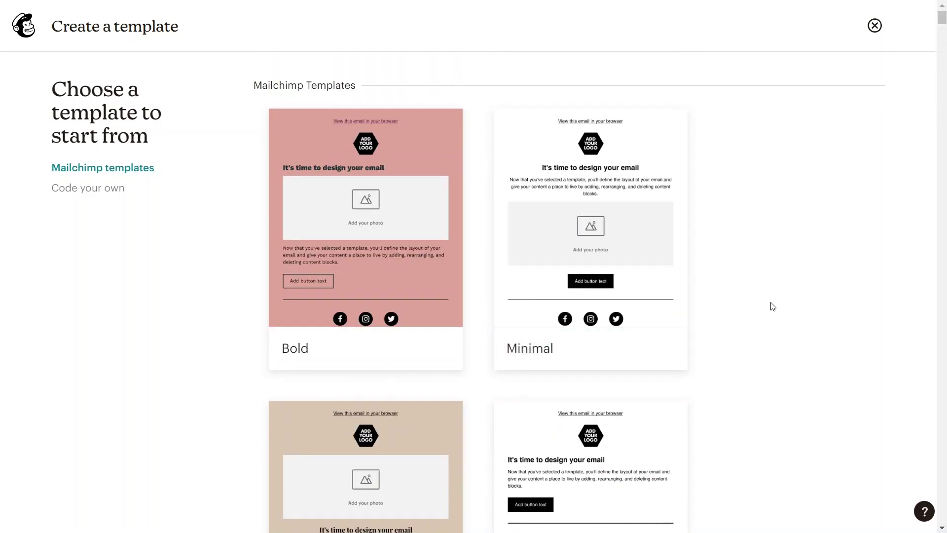
mouse_move(594, 303)
click(597, 241)
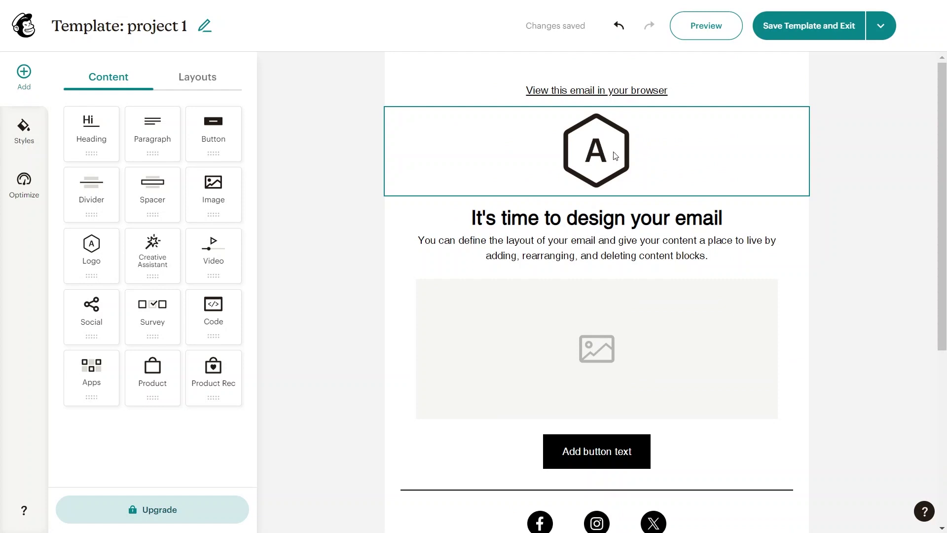
Step: Switch to Canva and create a Logo design from the black template with the white DG initials
key(F11)
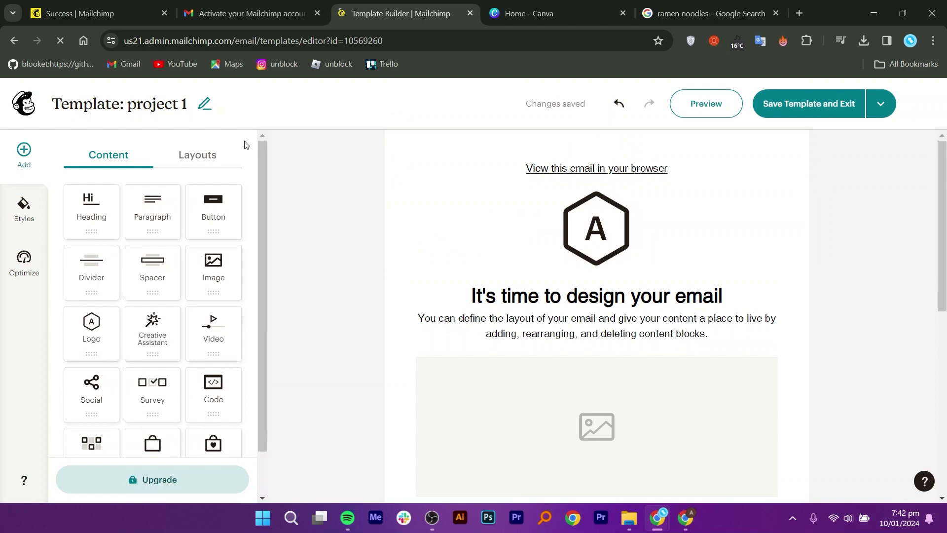
click(571, 4)
key(F11)
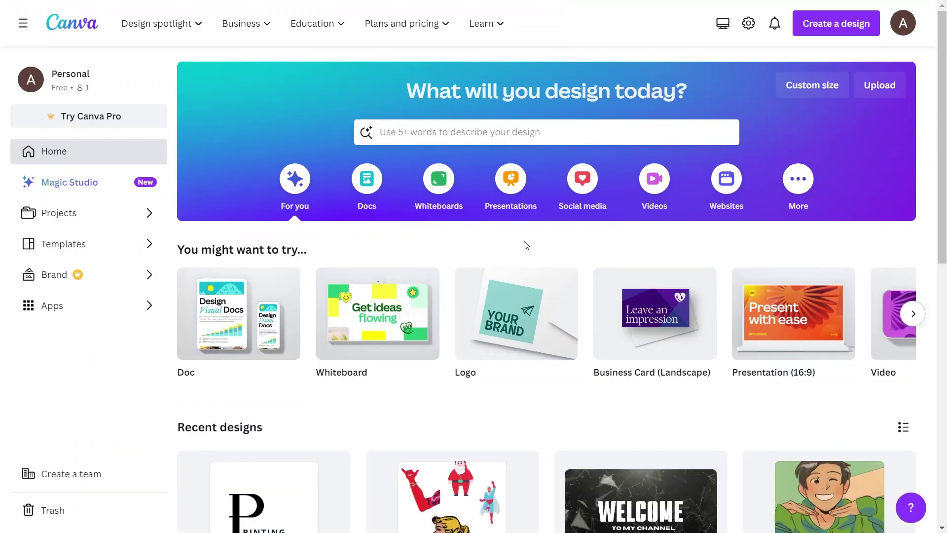
click(839, 29)
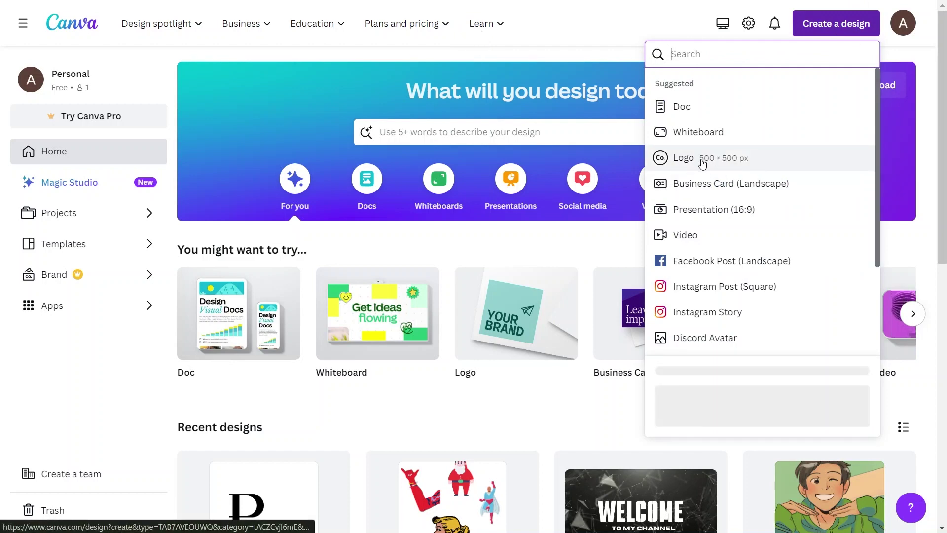
click(686, 158)
click(87, 131)
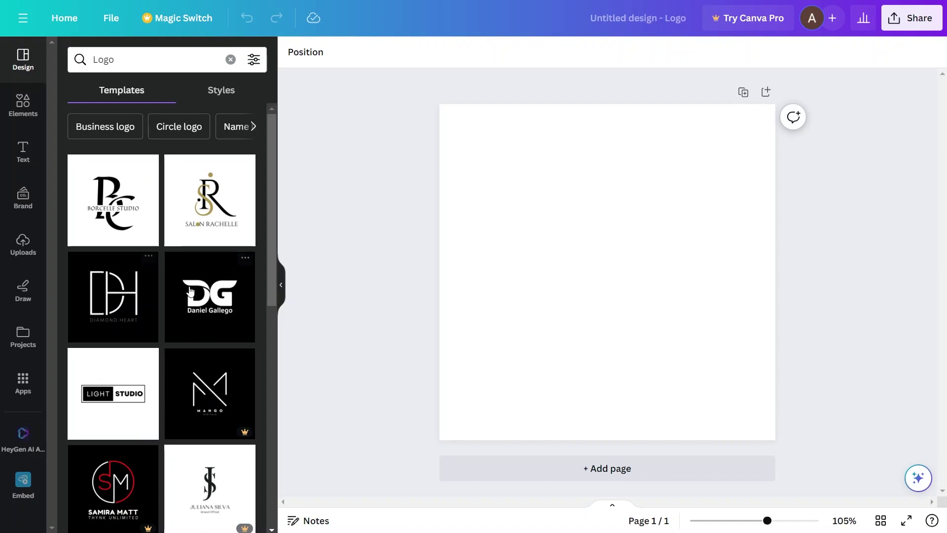
click(185, 288)
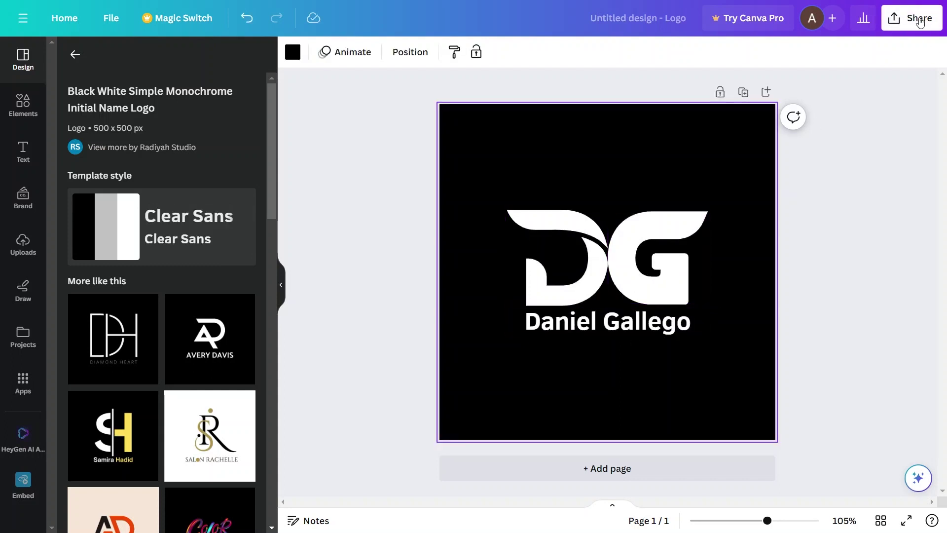
Step: Export the logo from Canva and upload it from the Downloads folder as the Mailchimp template's logo
click(912, 18)
click(794, 258)
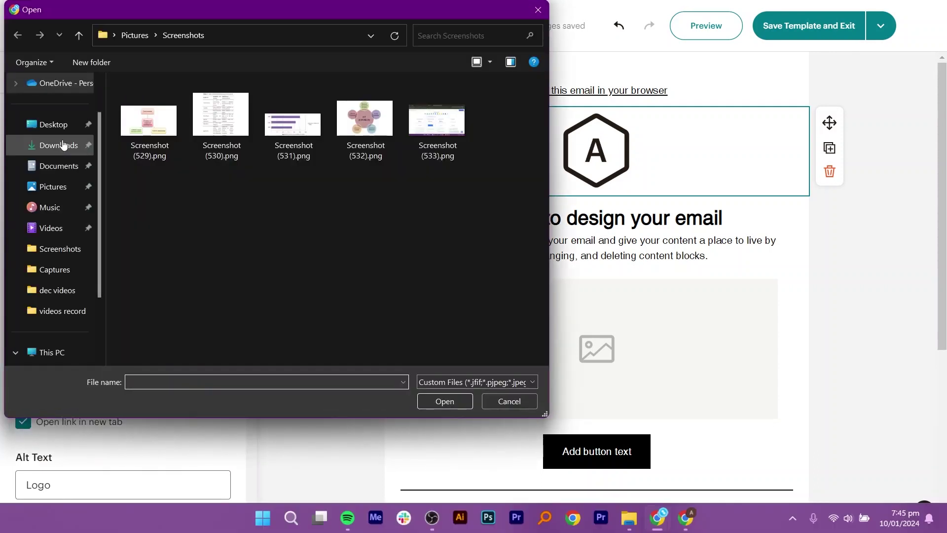
click(62, 144)
double_click(150, 123)
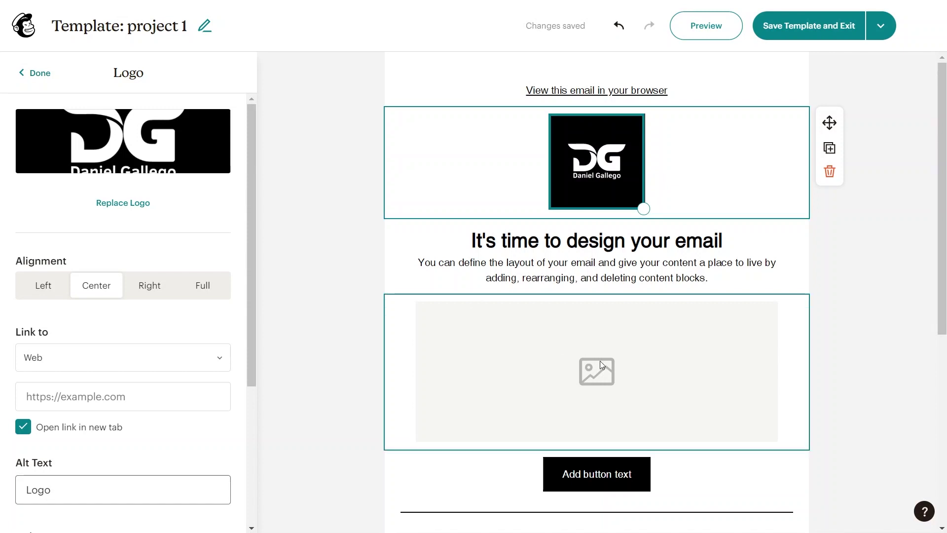
Step: Replace the heading with "Rameen" and the paragraph below with the description starting "Ramen is a Japanese noodle dish."
drag(944, 166, 946, 274)
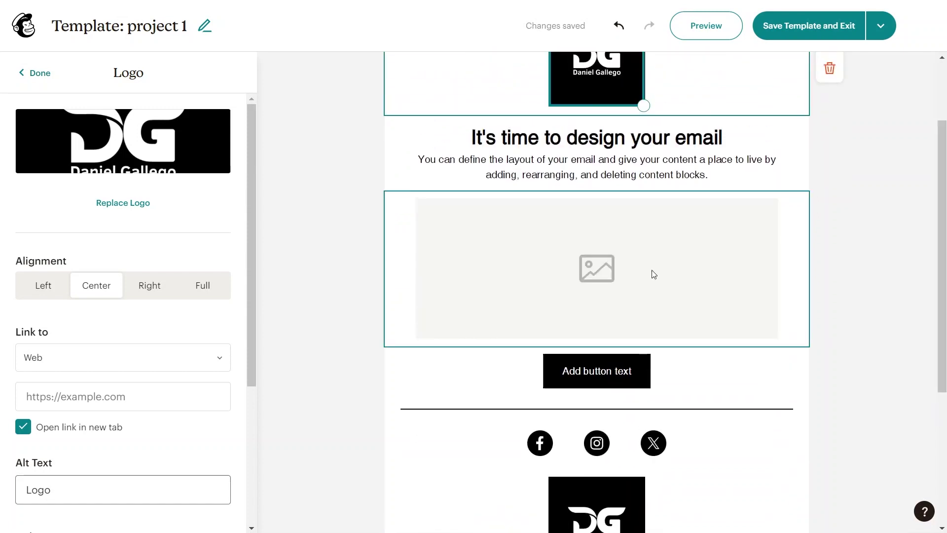
click(602, 265)
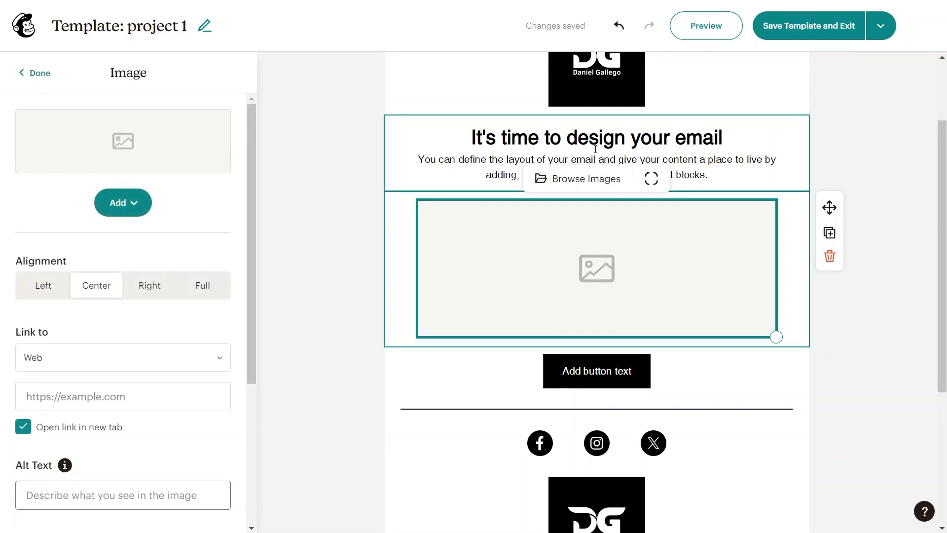
click(557, 146)
key(ctrl+a)
text(Rameen)
key(Return)
text(Ramen is a Japanese noodle dish. It consists of Chinese-style wheat noodles served in a broth; common flavors are soy sauce and miso, with typical toppings including sliced pork, nori, menma, and scallions. Ramen has its roots in Chinese noodle dishes)
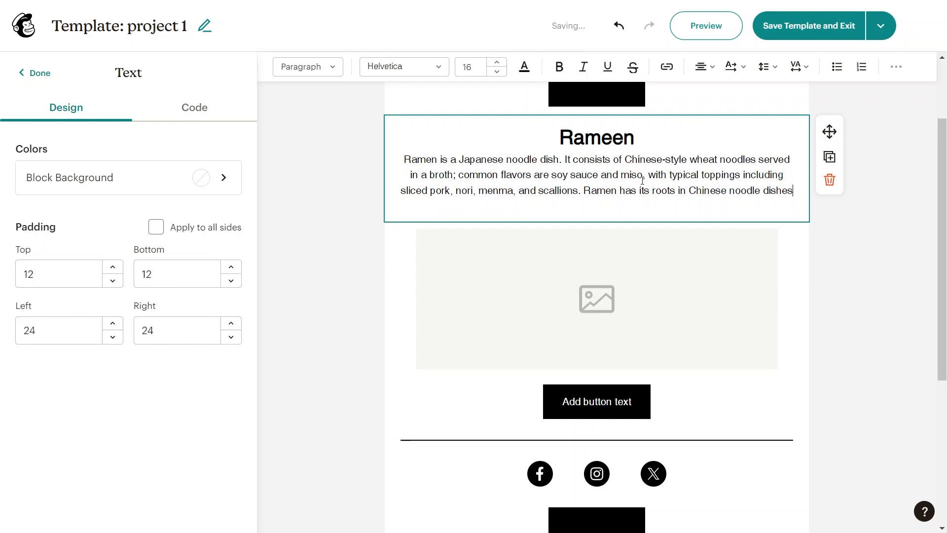
Step: Upload the ramen bowl photo into the image placeholder below the text
click(567, 256)
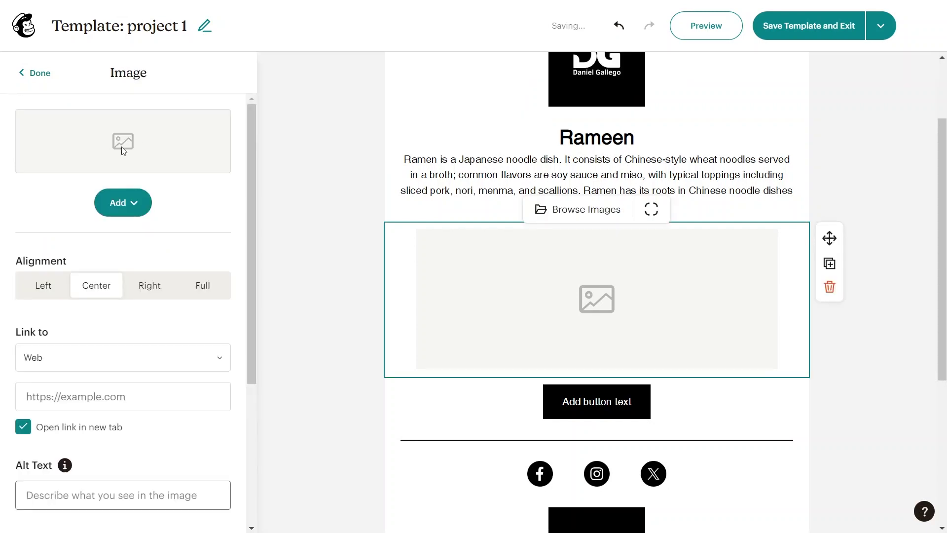
click(122, 202)
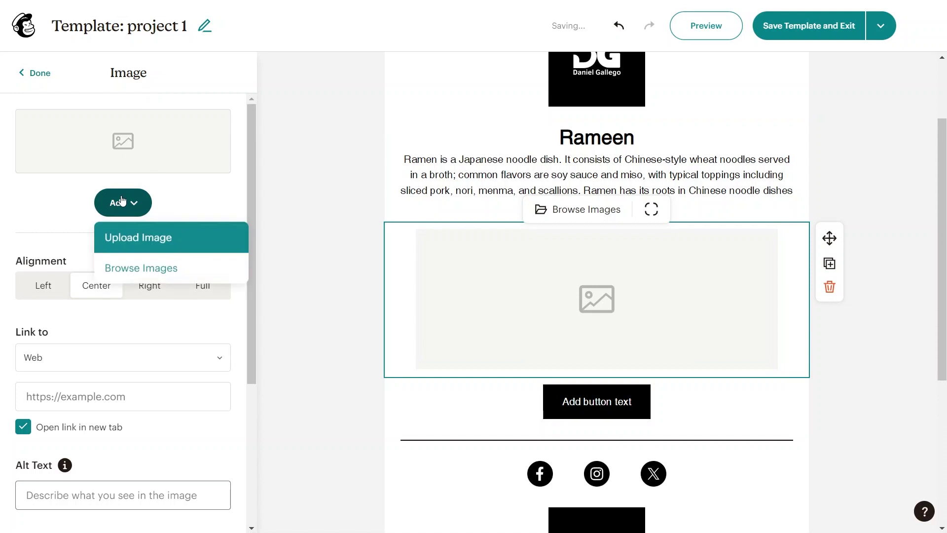
click(139, 238)
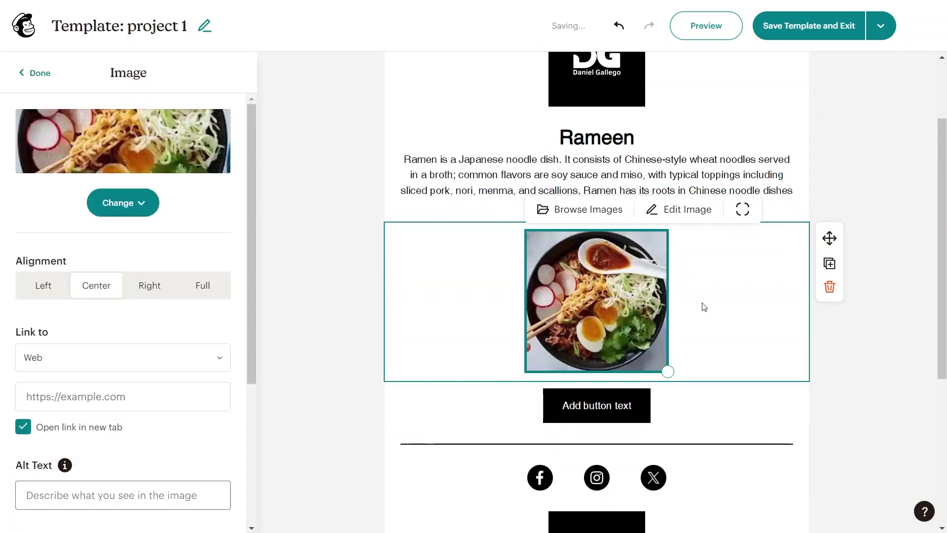
Step: Review the template's social links and footer, and save the template and exit the builder
drag(946, 209, 946, 355)
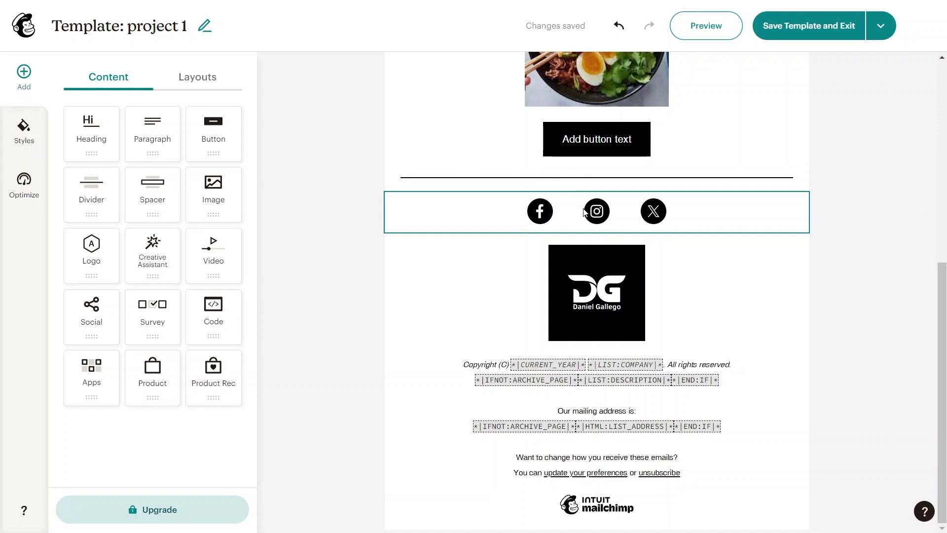
click(585, 213)
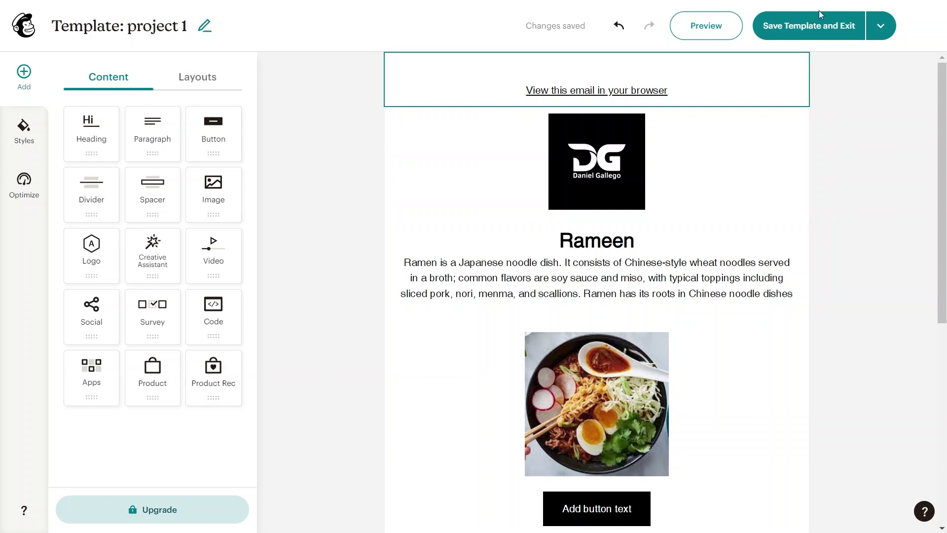
click(815, 25)
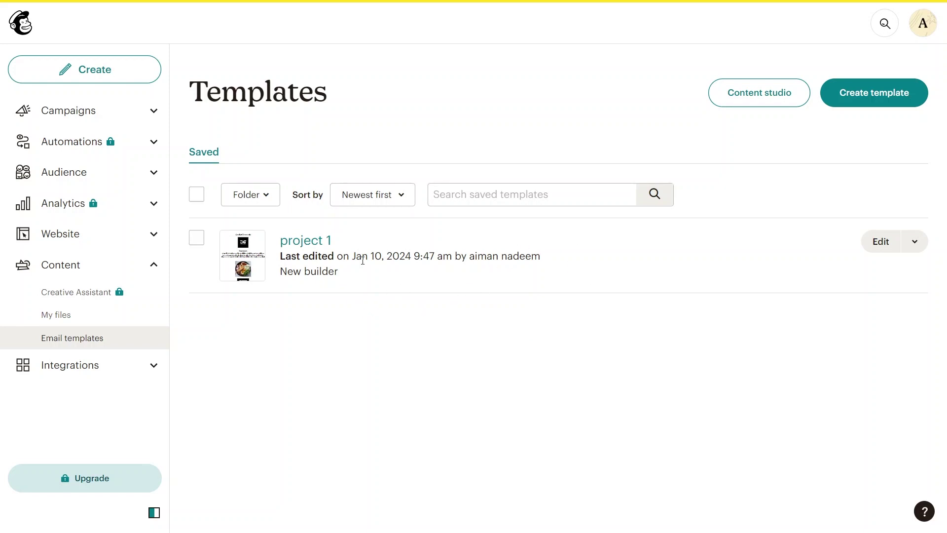
Step: Start a new campaign from the list of all campaigns and browse the email template gallery for it
click(68, 110)
click(76, 140)
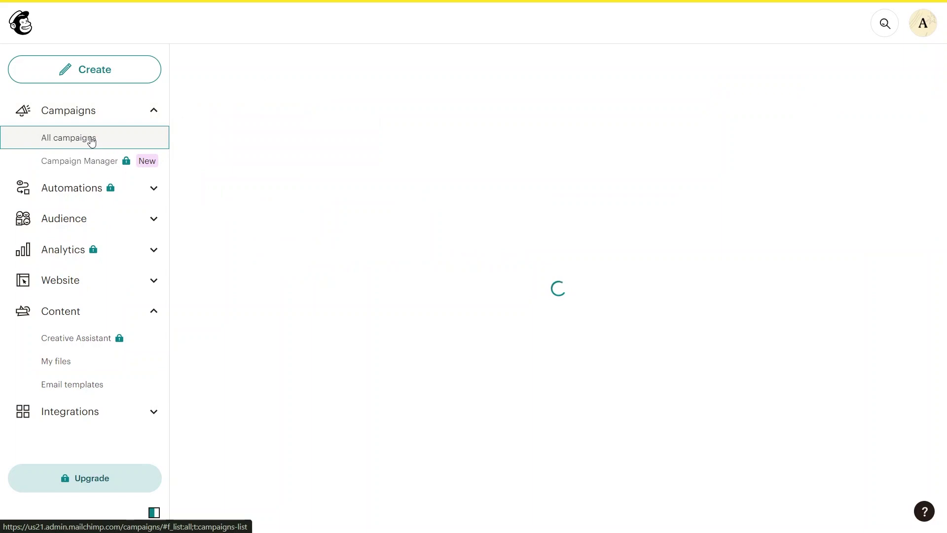
click(874, 144)
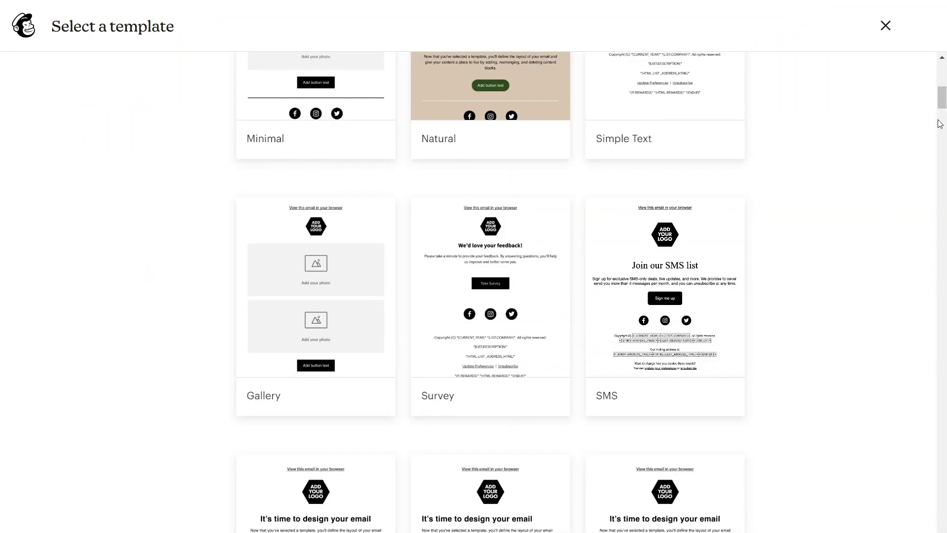
drag(945, 87, 946, 63)
scroll(683, 219, down, 6)
mouse_move(635, 72)
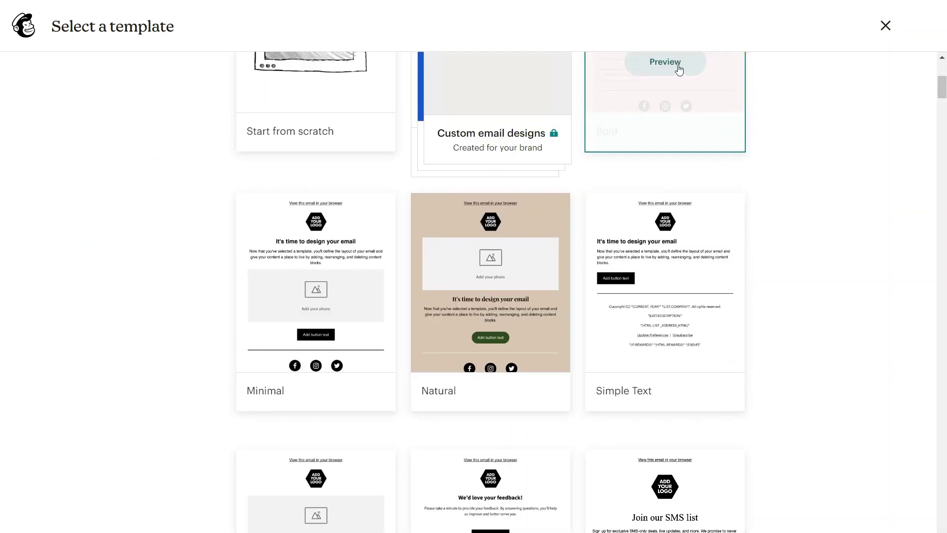